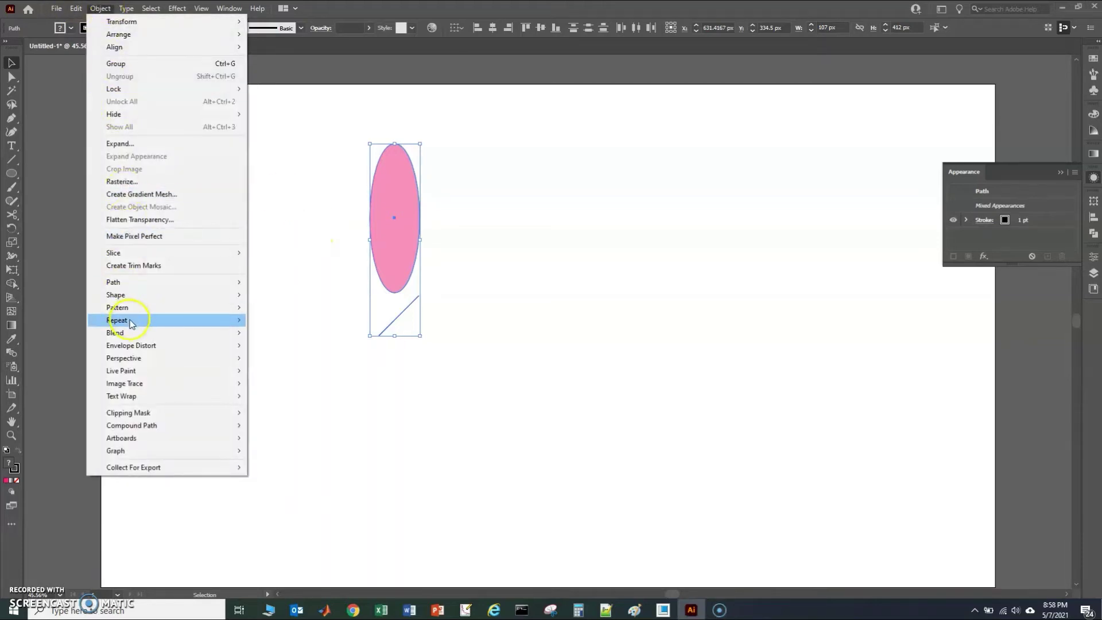
Radially repeat the ellipse and line into 32 petals, pull the radius inward, then deselect.
left_click(272, 320)
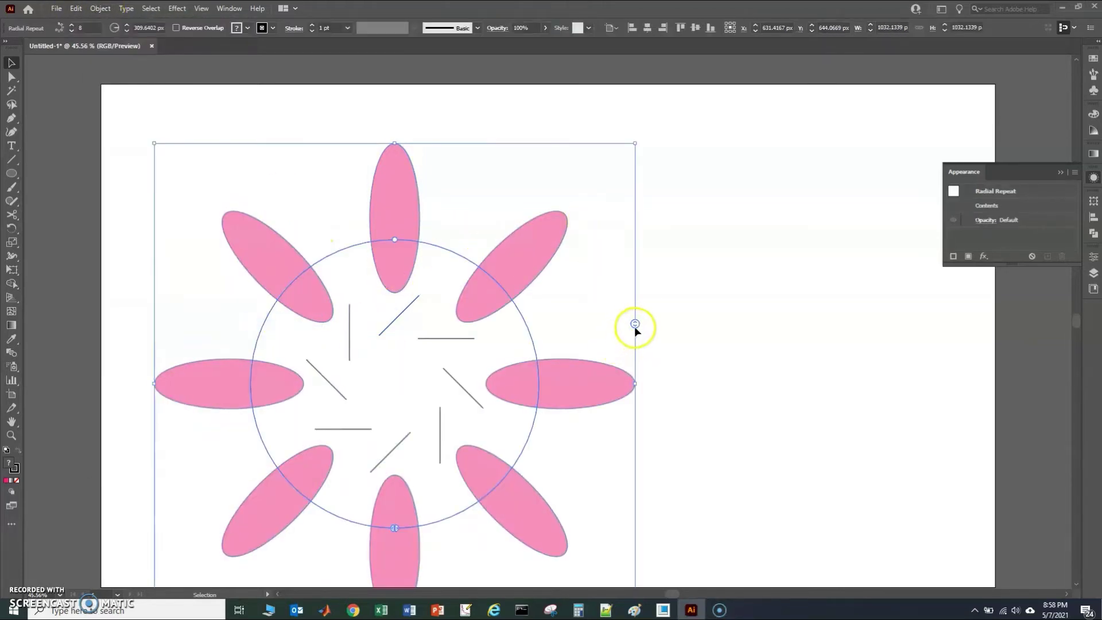
left_click_drag(633, 324, 580, 200)
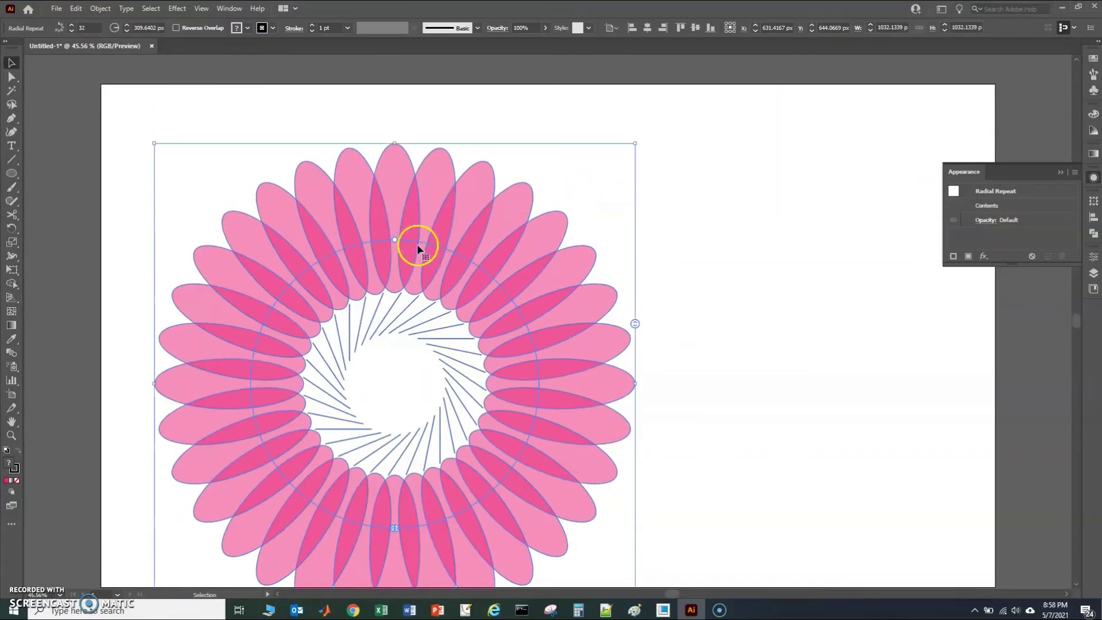
left_click_drag(394, 239, 394, 300)
left_click(651, 386)
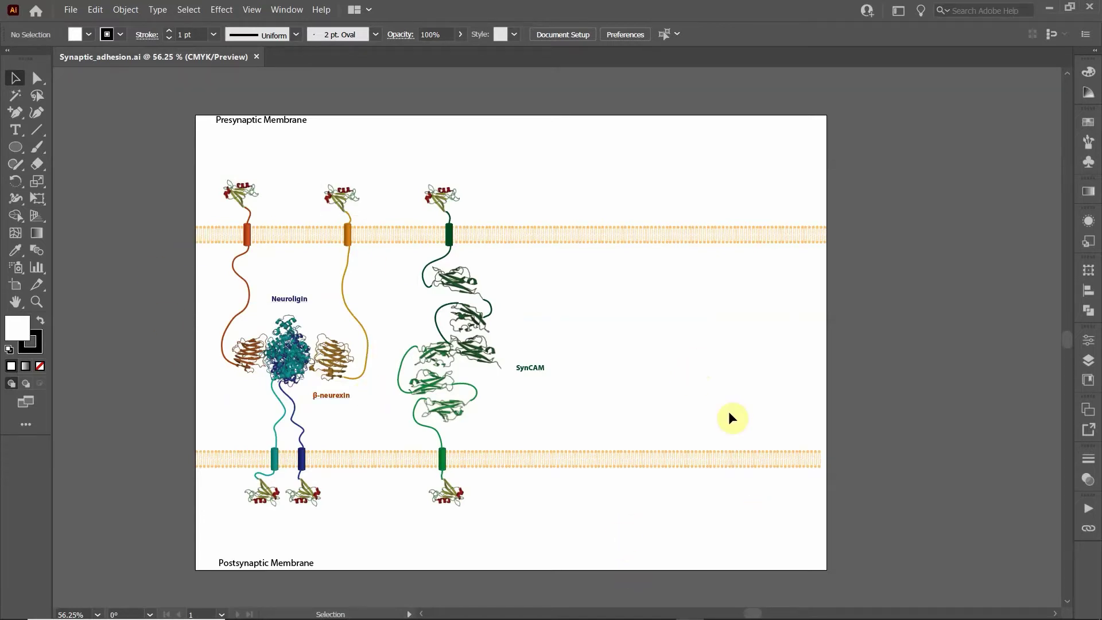
Save As the diagram in Adobe PDF format as Synaptic_adhesion with default PDF settings.
left_click(71, 11)
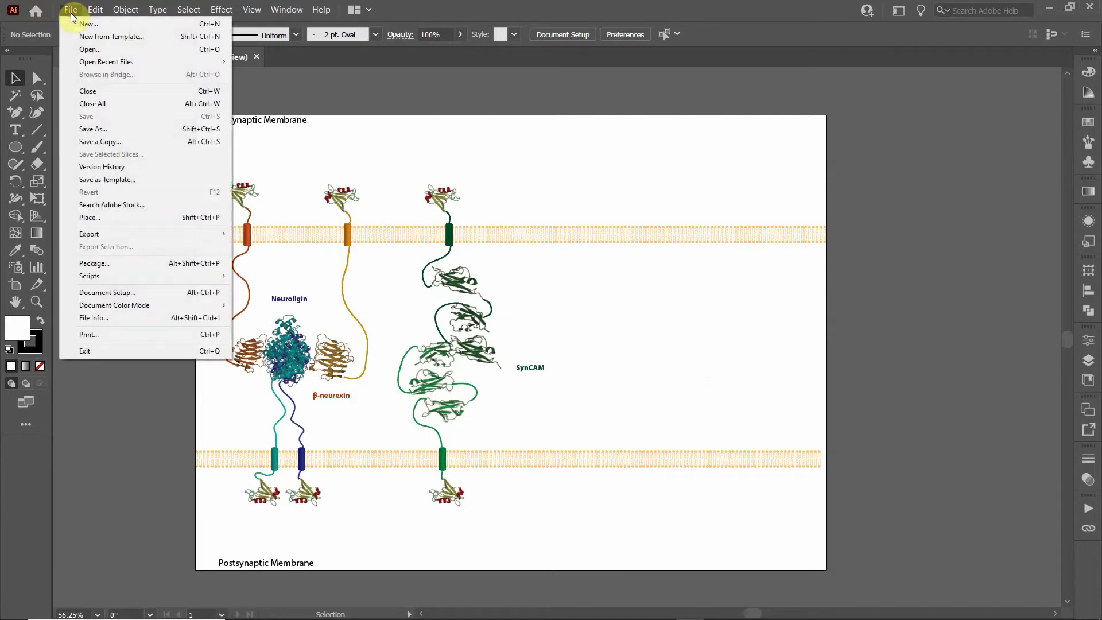
left_click(101, 131)
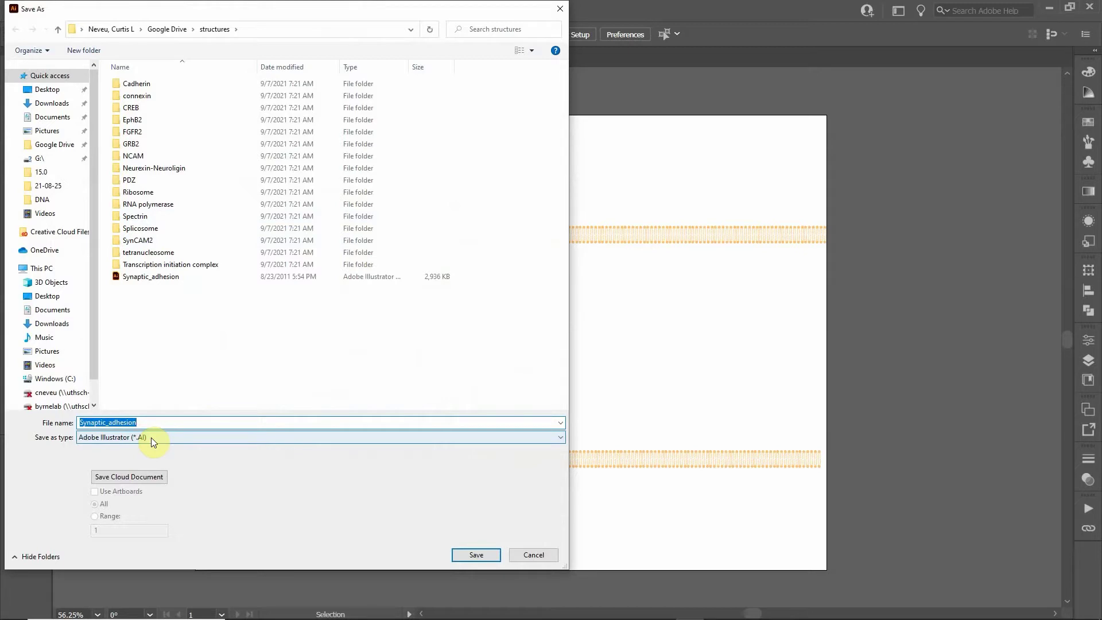
left_click(475, 440)
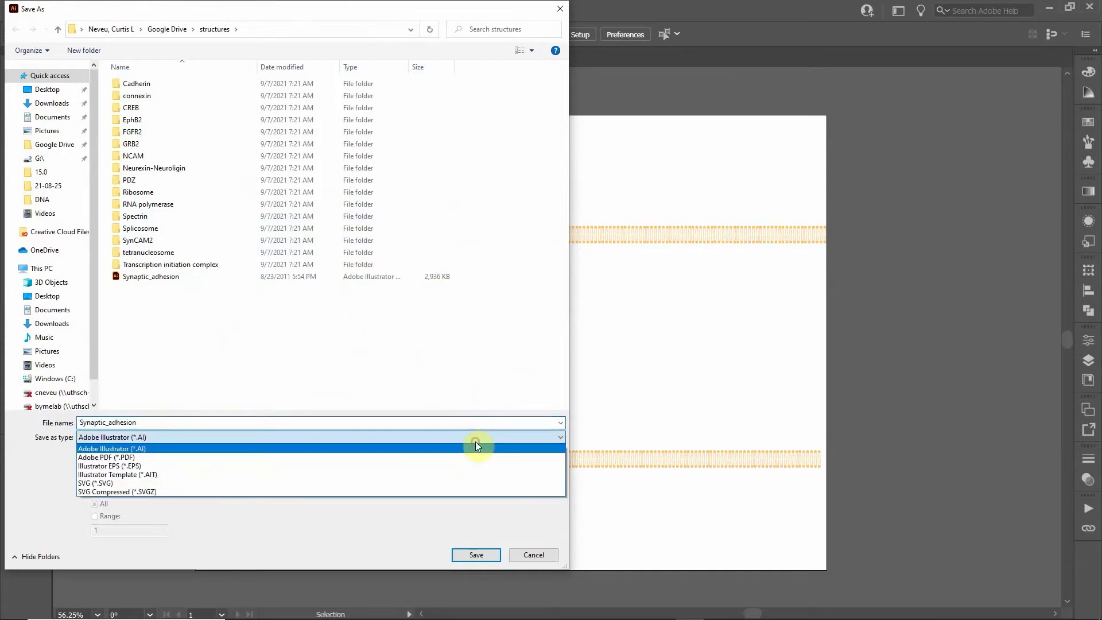
left_click(336, 458)
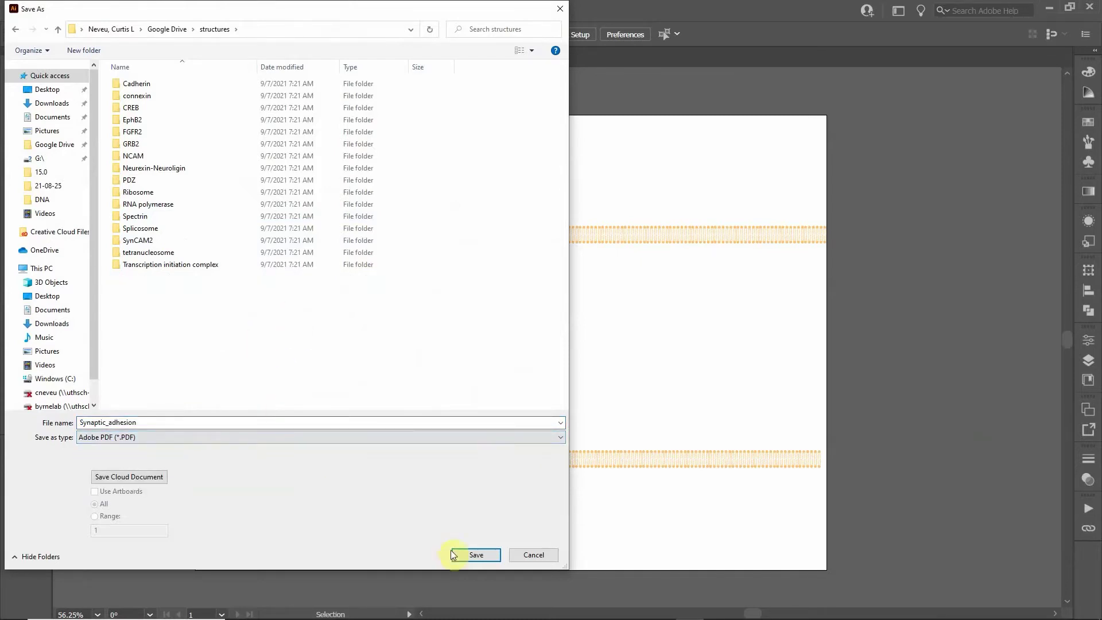
left_click(474, 558)
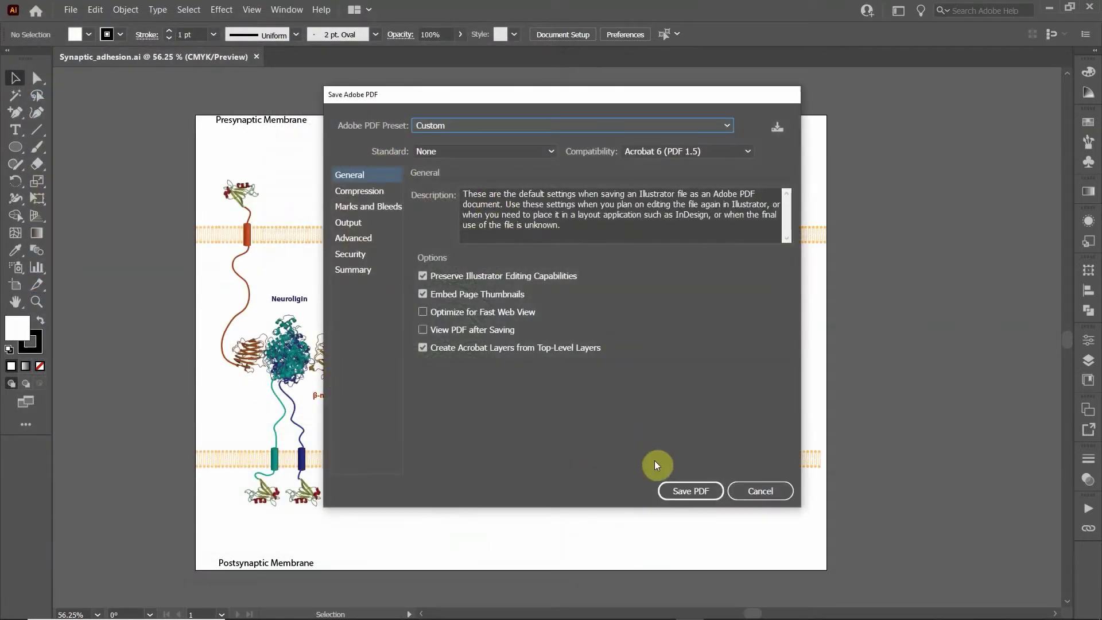
left_click(690, 491)
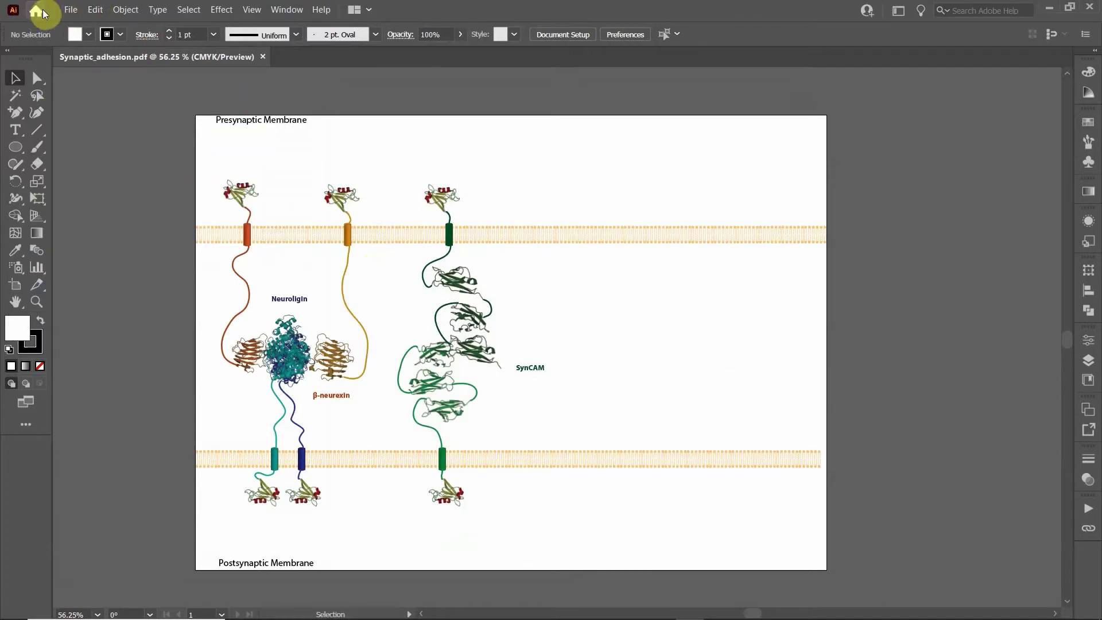
left_click(71, 11)
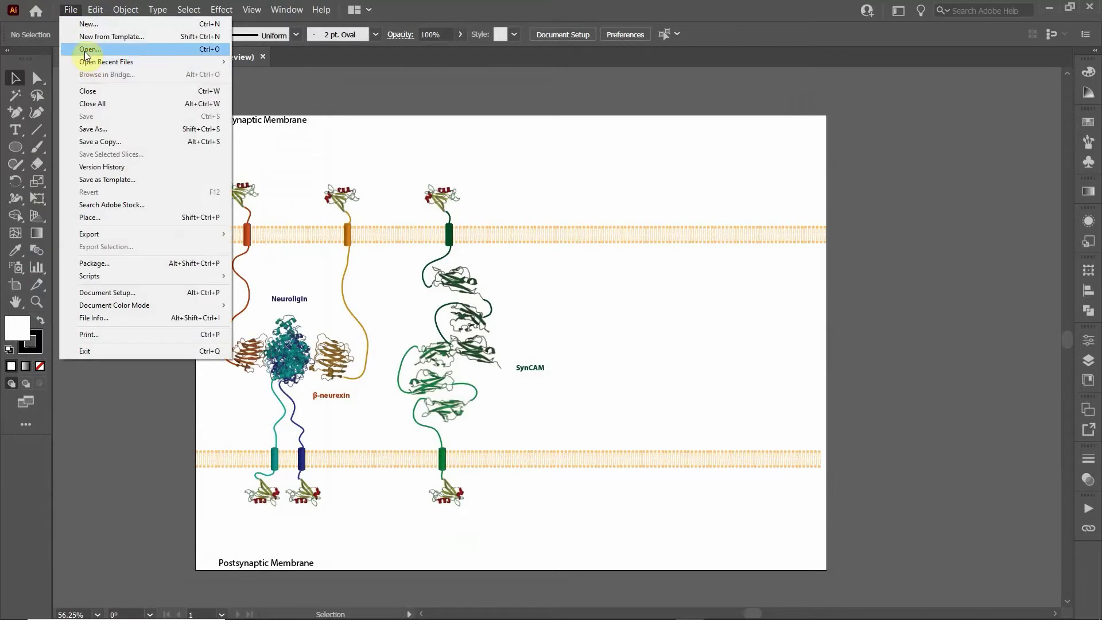
mouse_move(90, 66)
left_click(255, 64)
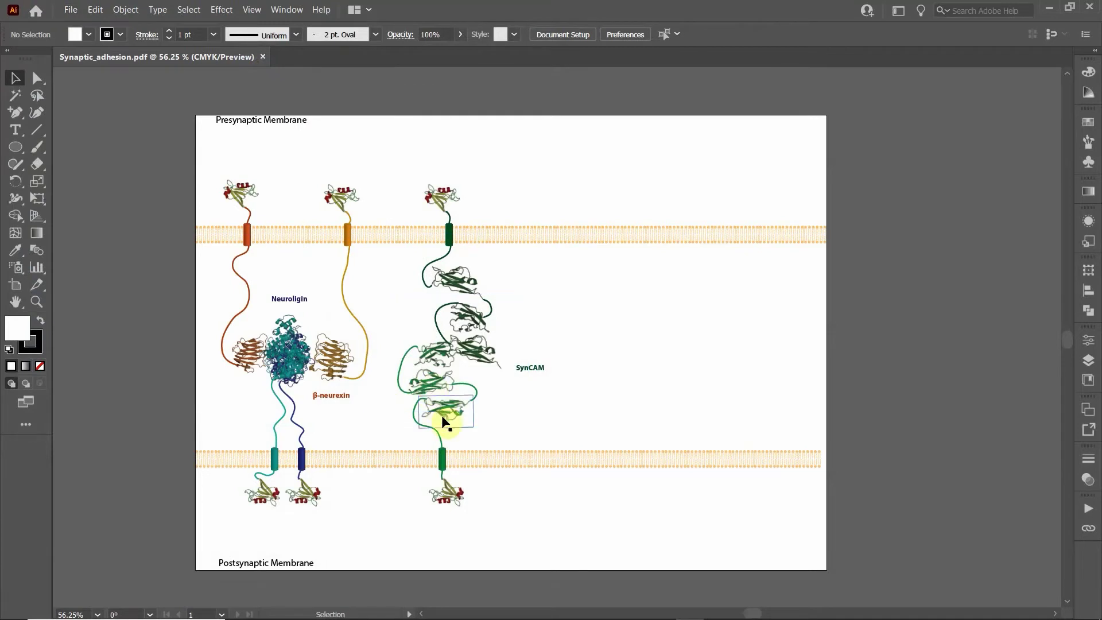
left_click(440, 456)
left_click(302, 459)
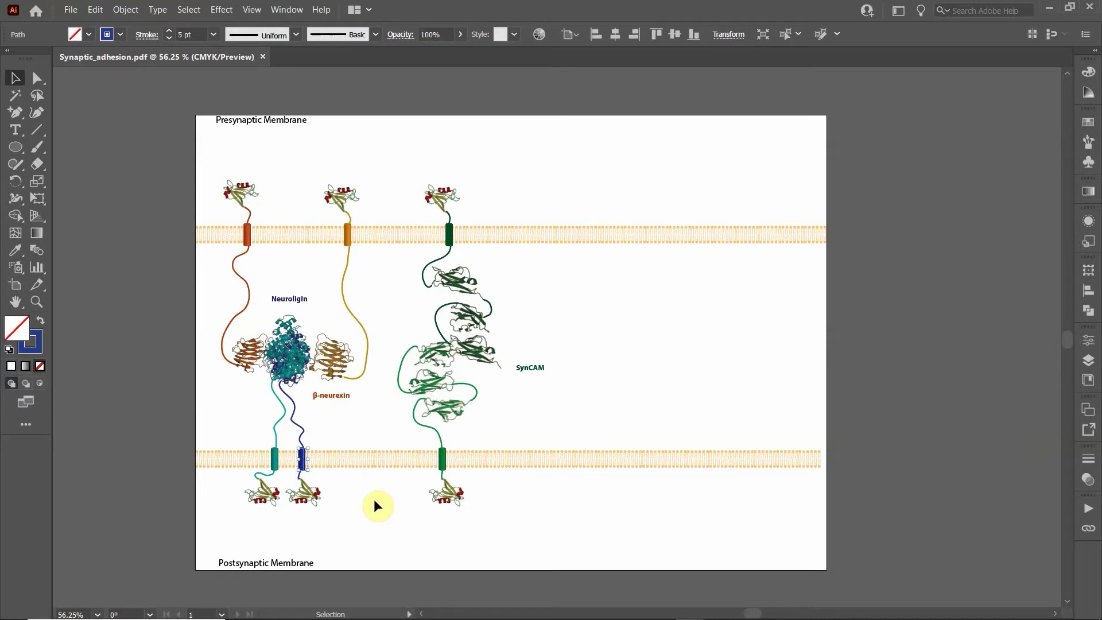
left_click(72, 10)
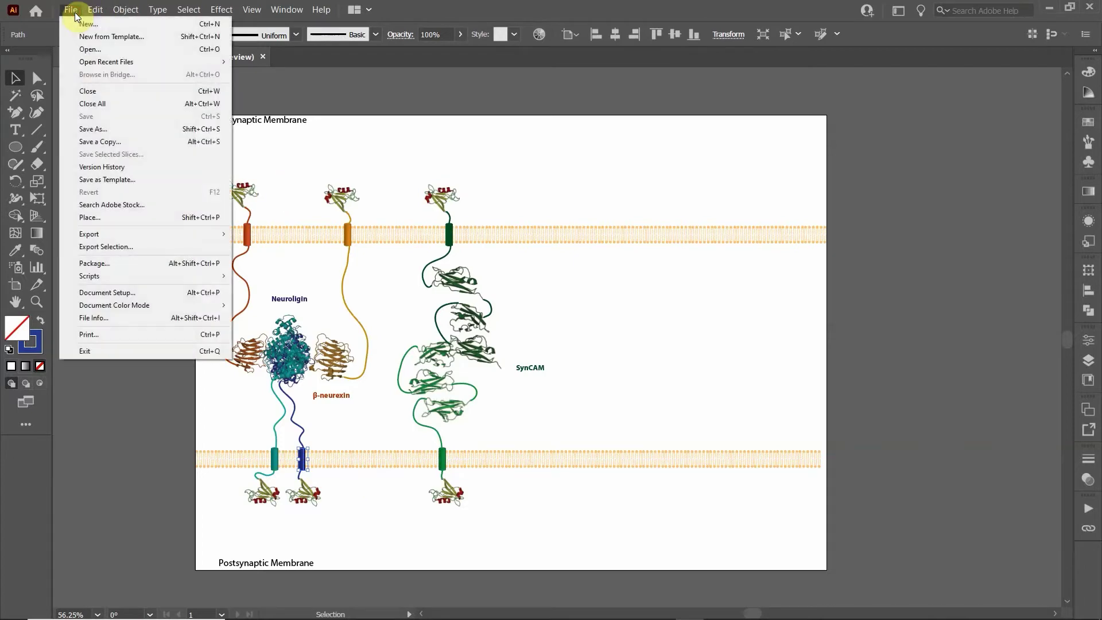
left_click(108, 131)
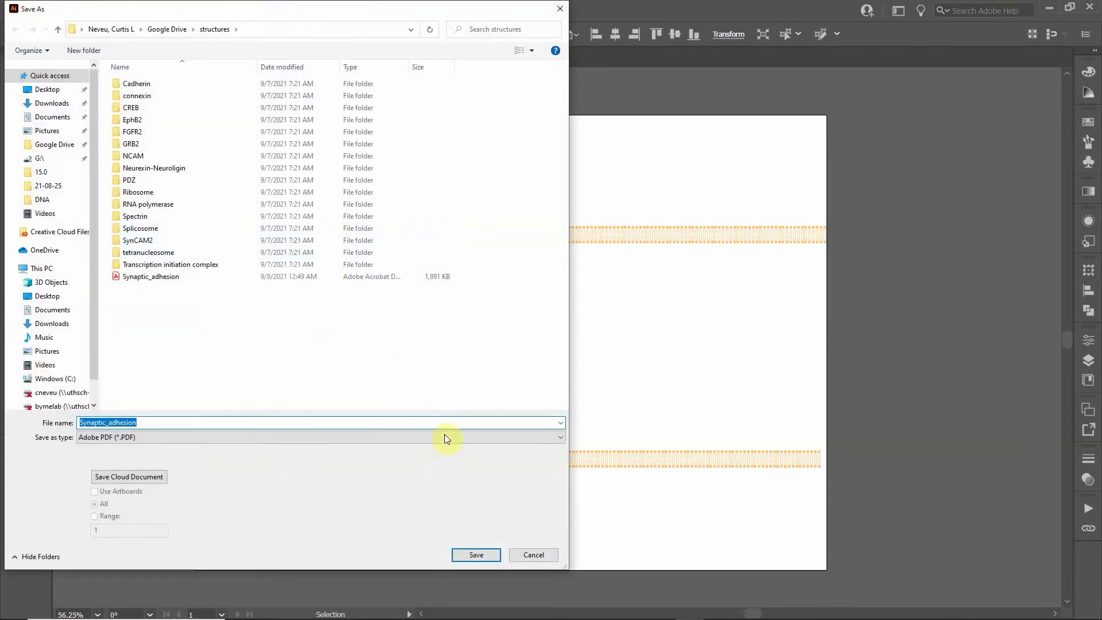
left_click(445, 436)
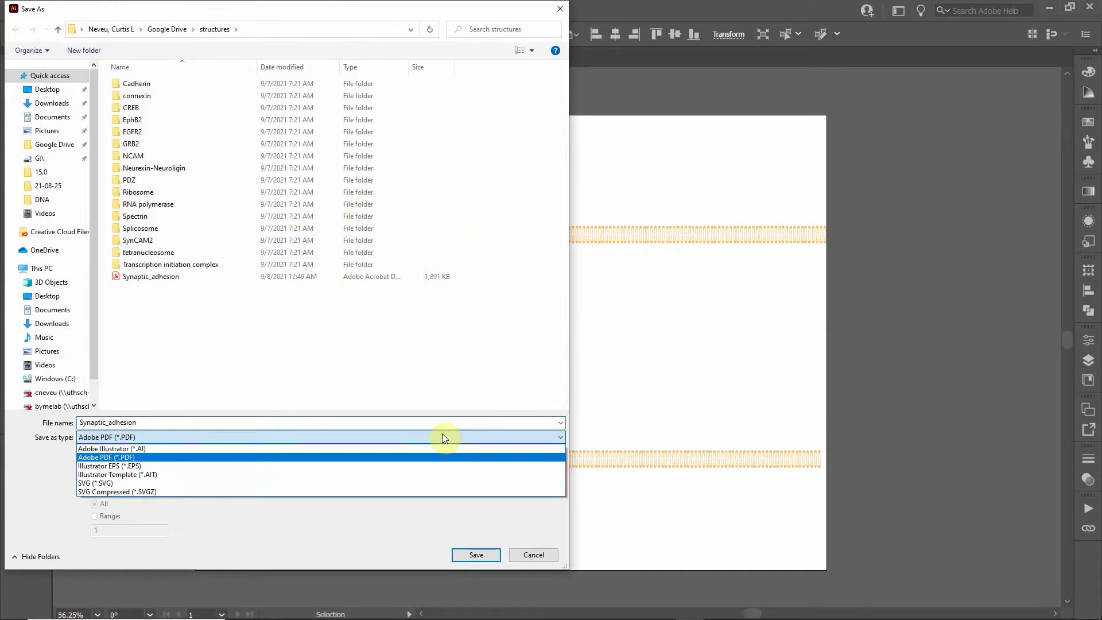
left_click(531, 555)
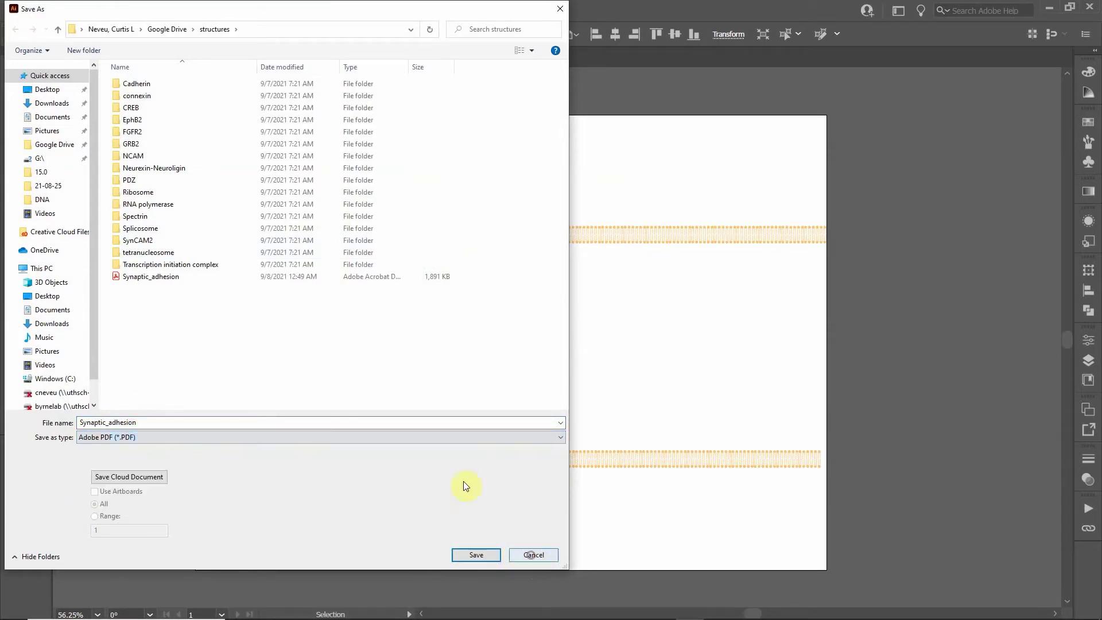
left_click(536, 556)
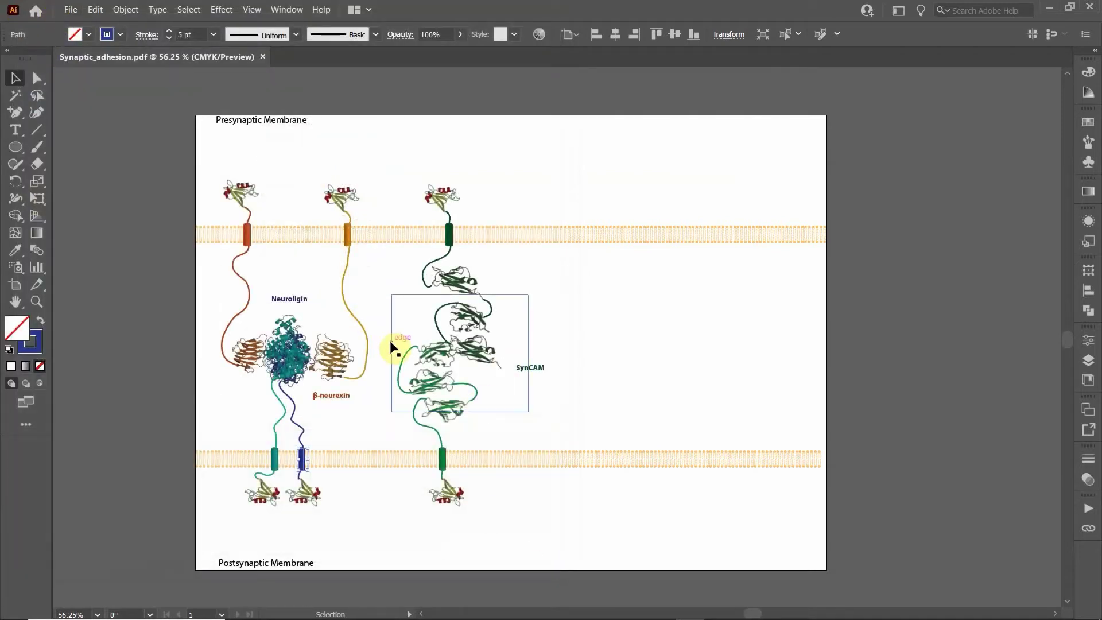
Open File > Export > Export As, close it, then reopen it targeting the structures folder.
left_click(73, 13)
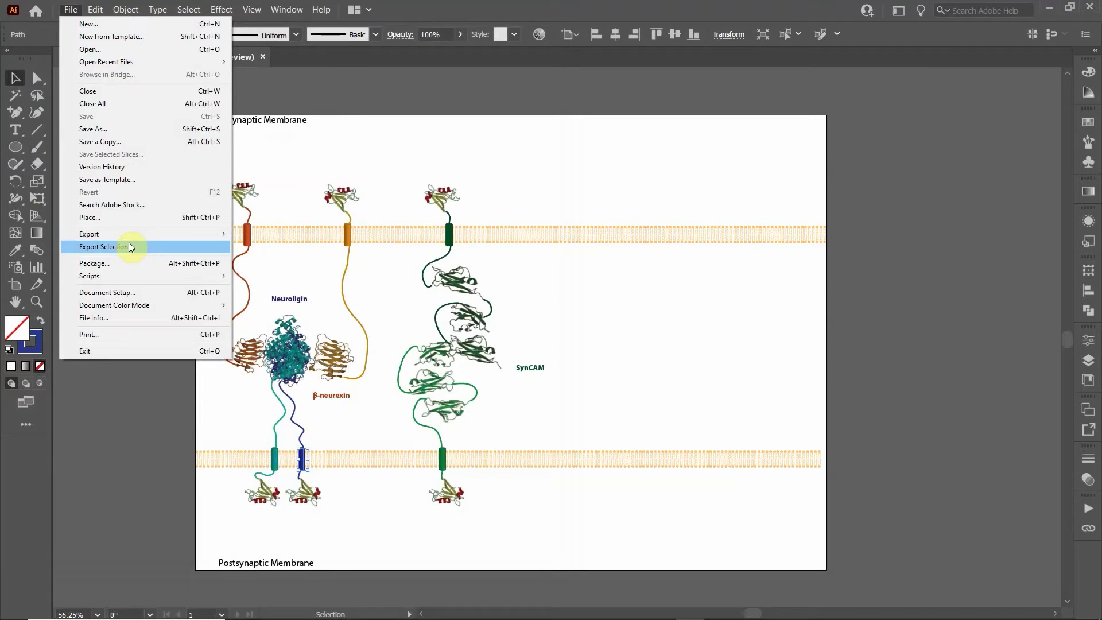
mouse_move(140, 235)
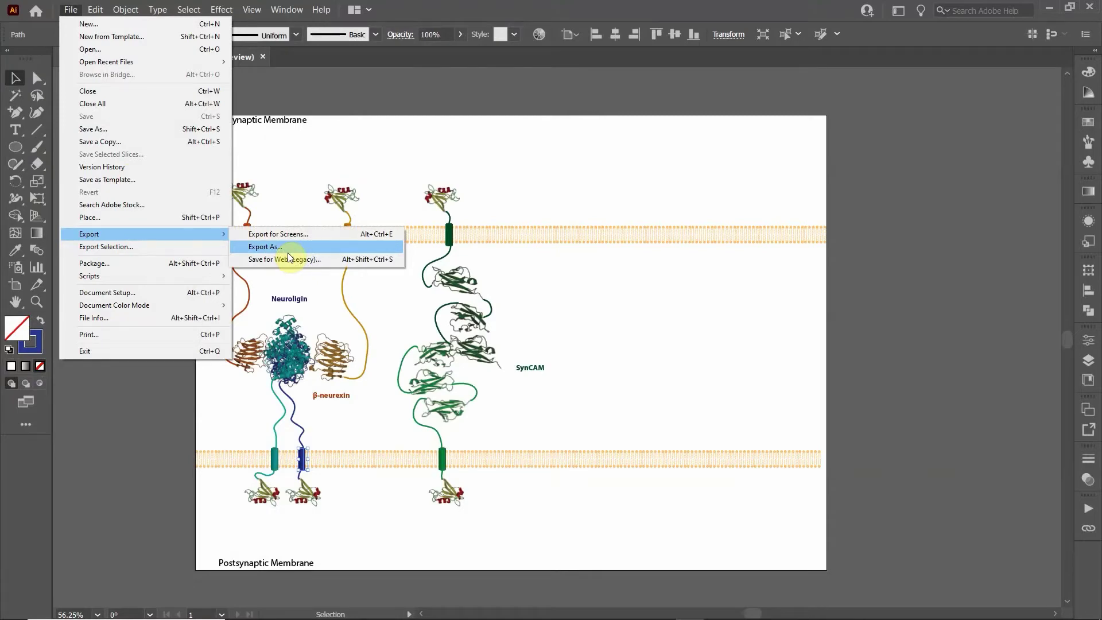
left_click(284, 249)
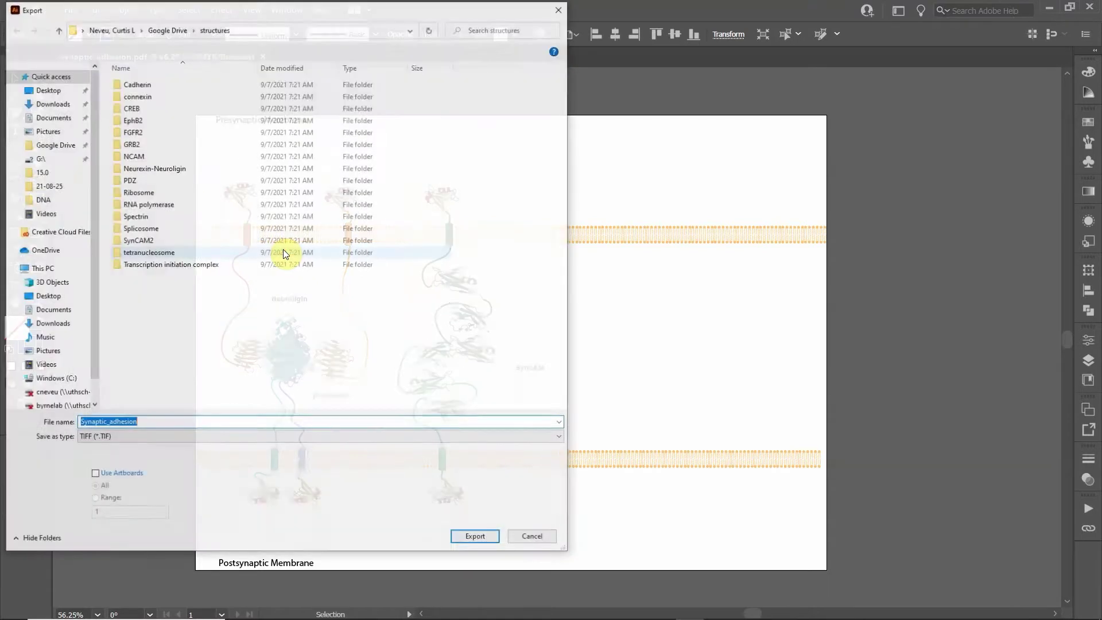
left_click(558, 9)
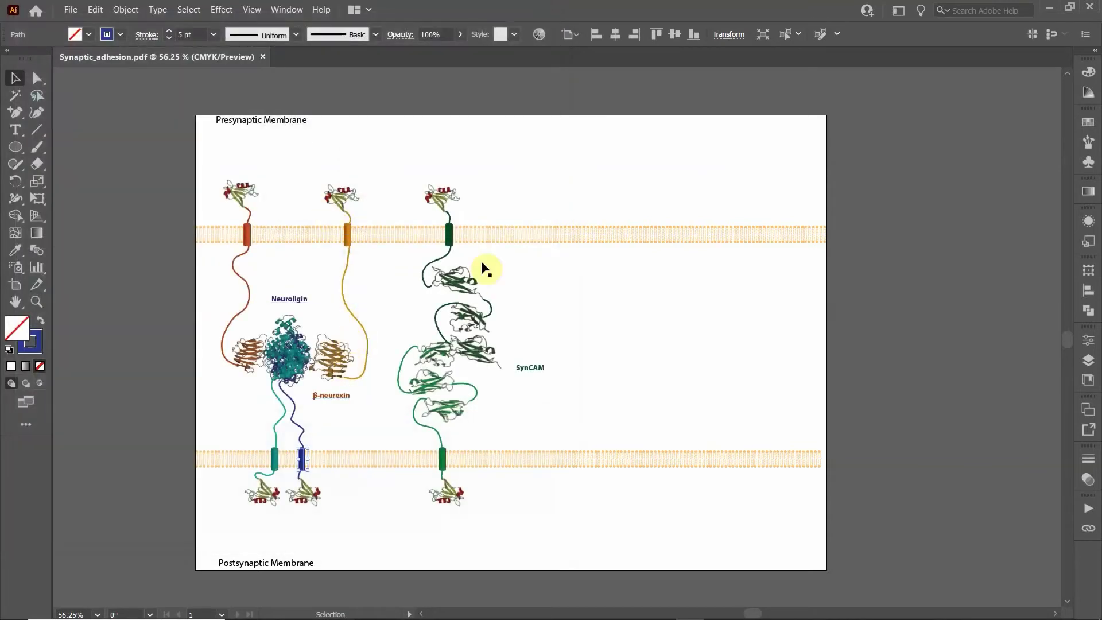
left_click(72, 10)
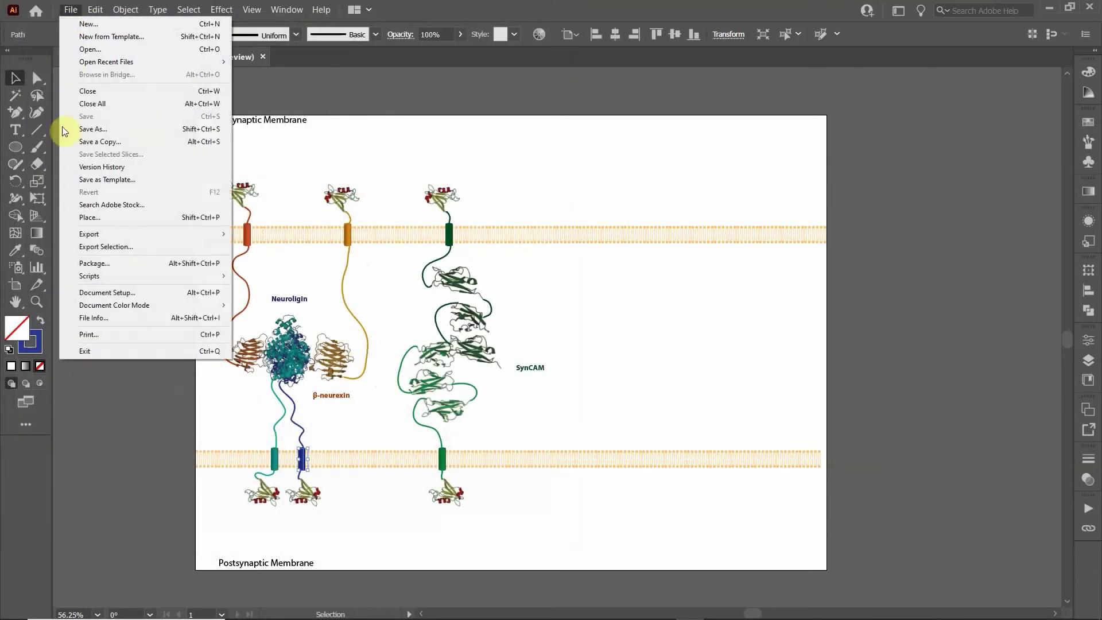
mouse_move(98, 239)
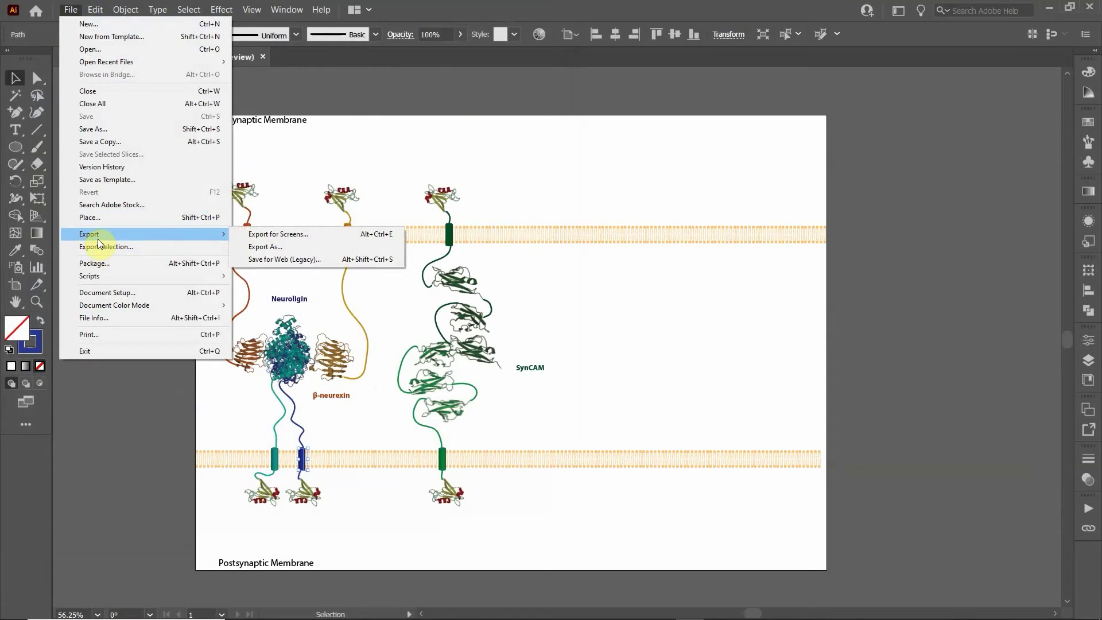
left_click(267, 253)
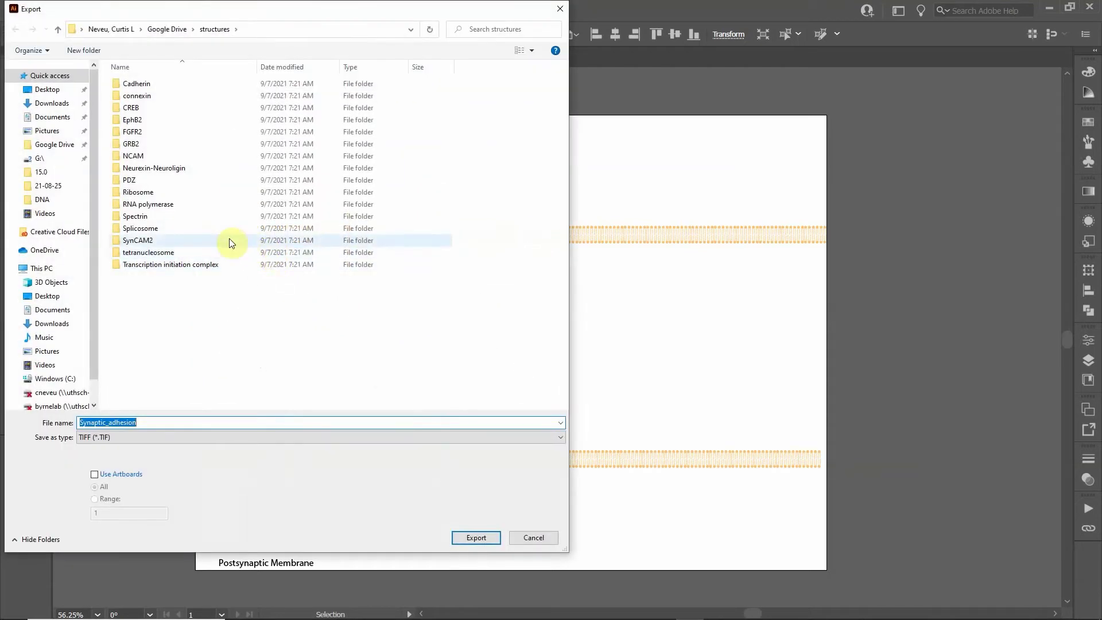
Set the export format to PNG (*.PNG) and export to reach PNG Options.
left_click(559, 438)
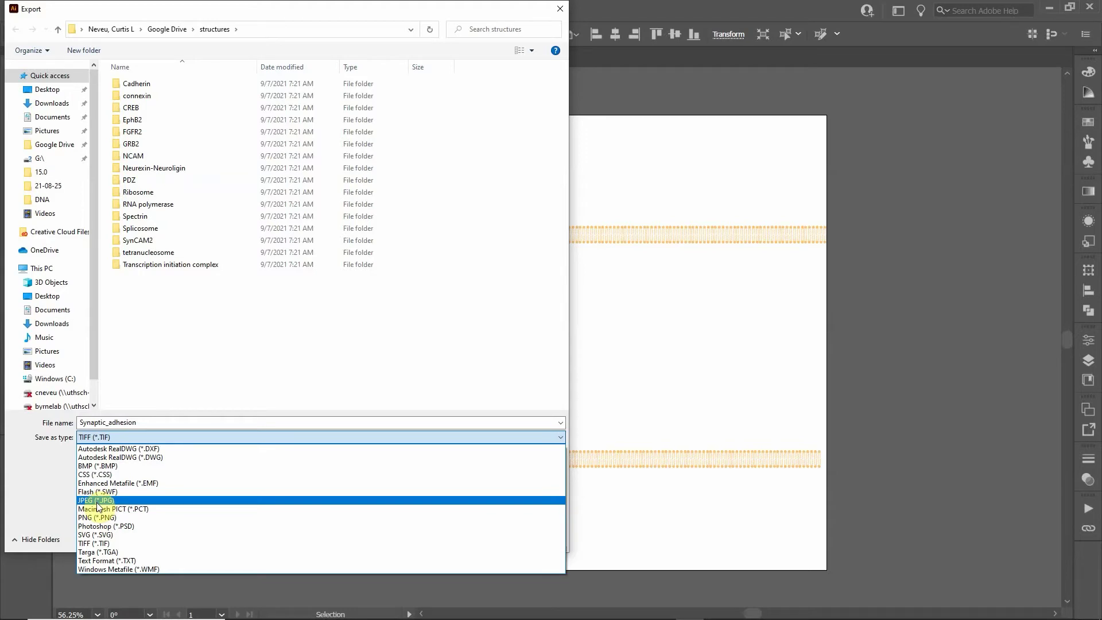
left_click(105, 517)
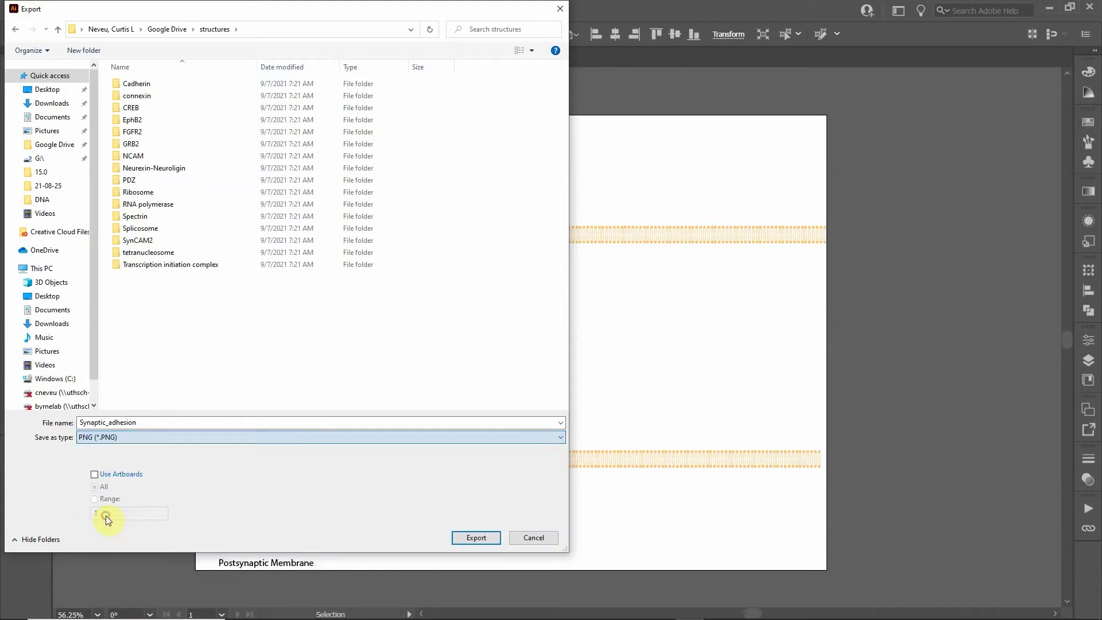
left_click(465, 539)
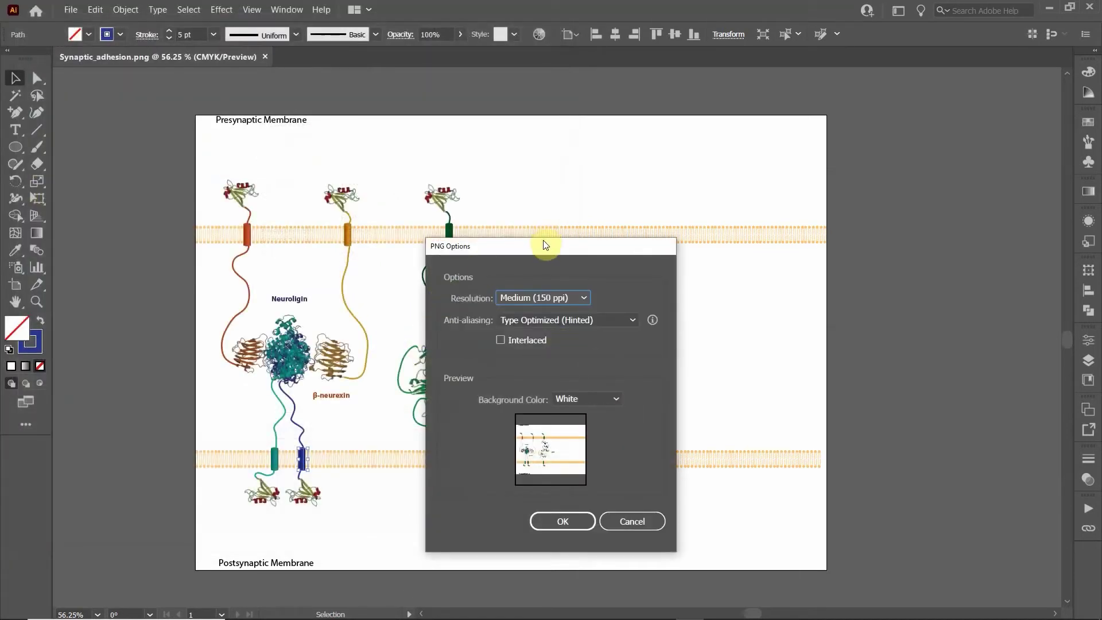
Keep Medium (150 ppi) resolution with white background and complete the PNG export.
left_click(583, 298)
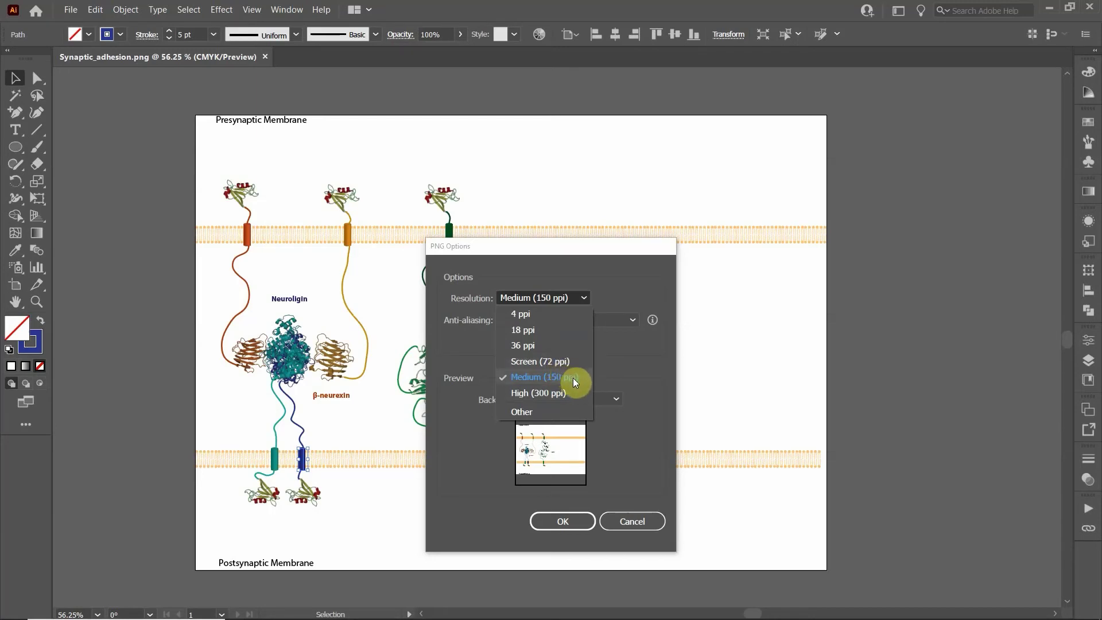
left_click(560, 522)
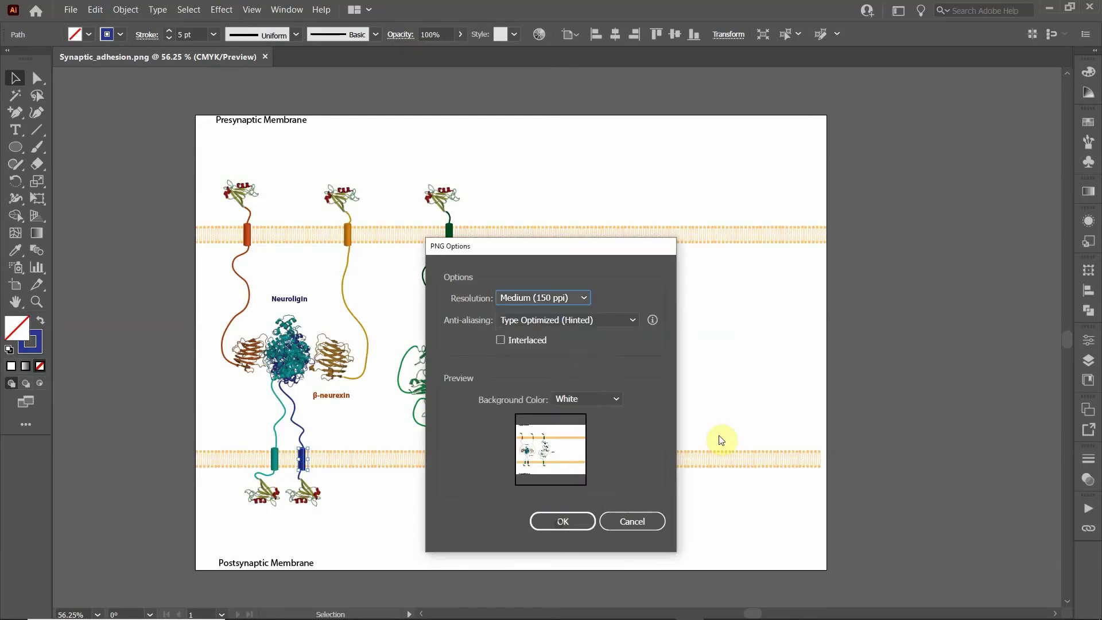
left_click(602, 525)
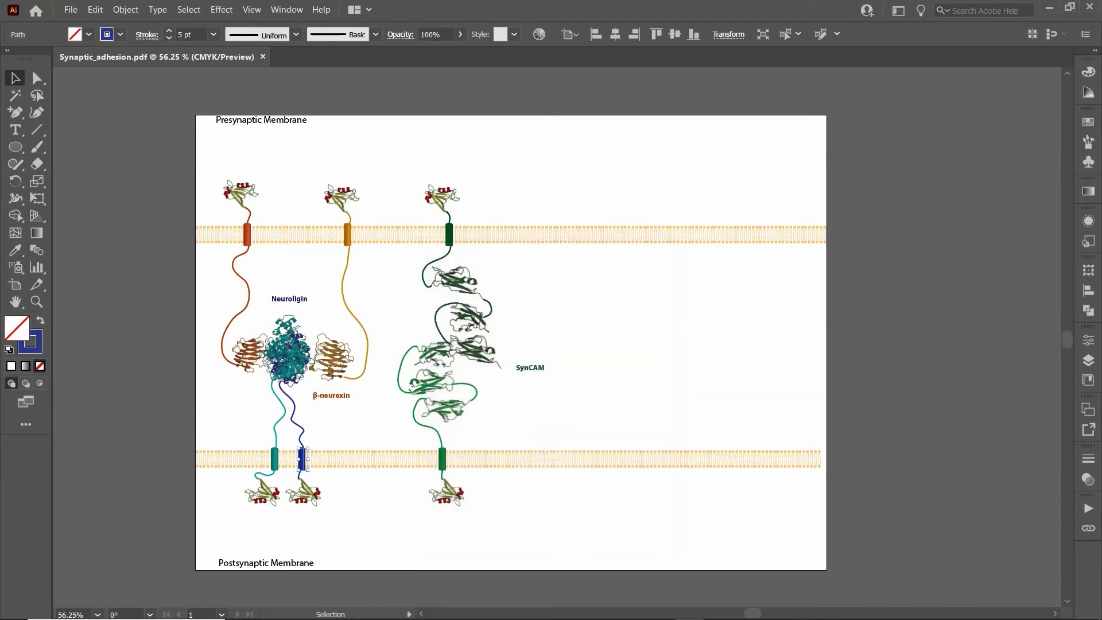
Switch to File Explorer, enter the structures folder and open Synaptic_adhesion.png in Photos.
mouse_move(560, 617)
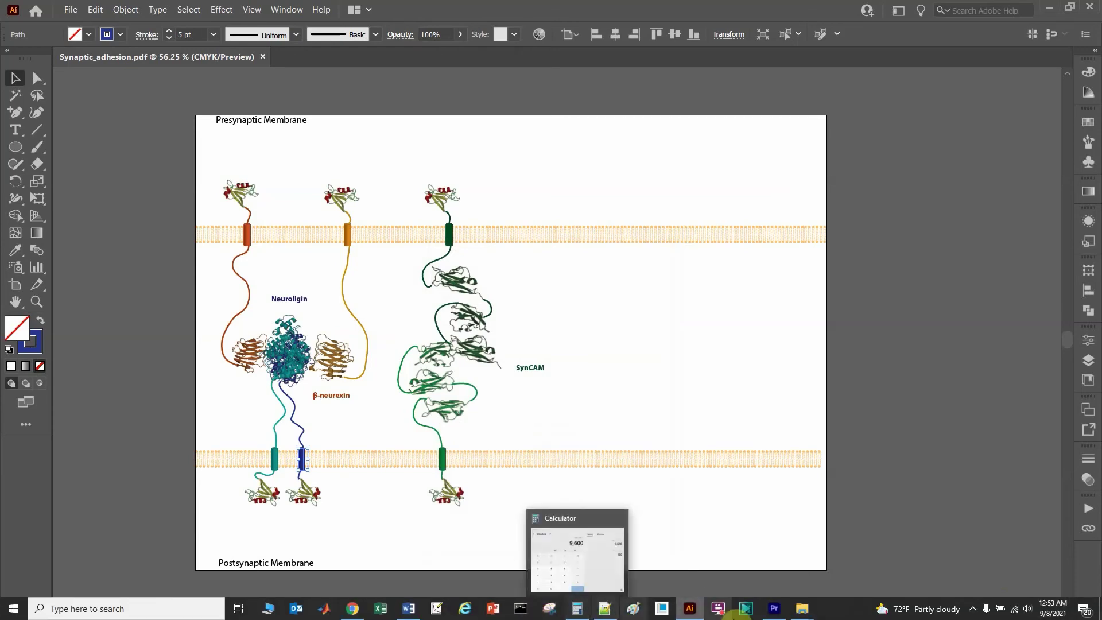
mouse_move(802, 610)
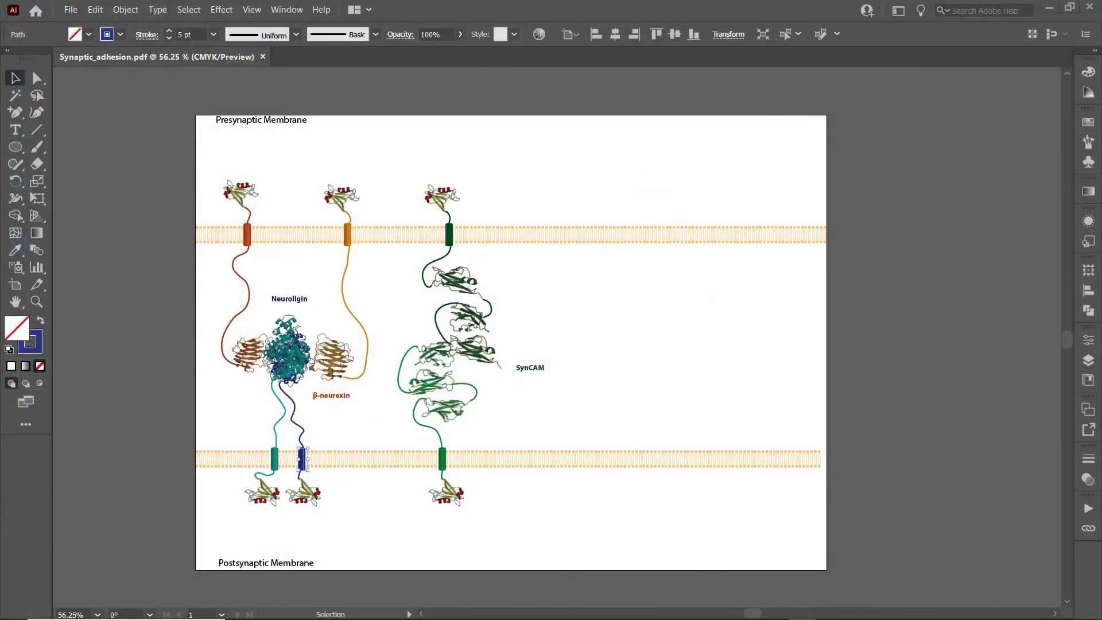
key("alt+Tab")
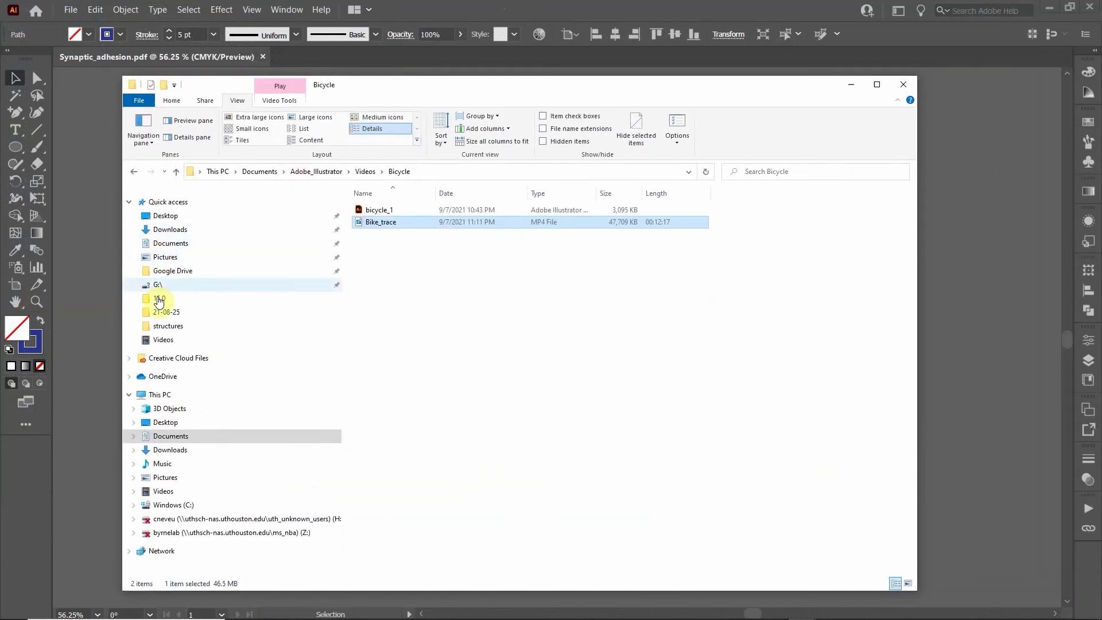
left_click(168, 326)
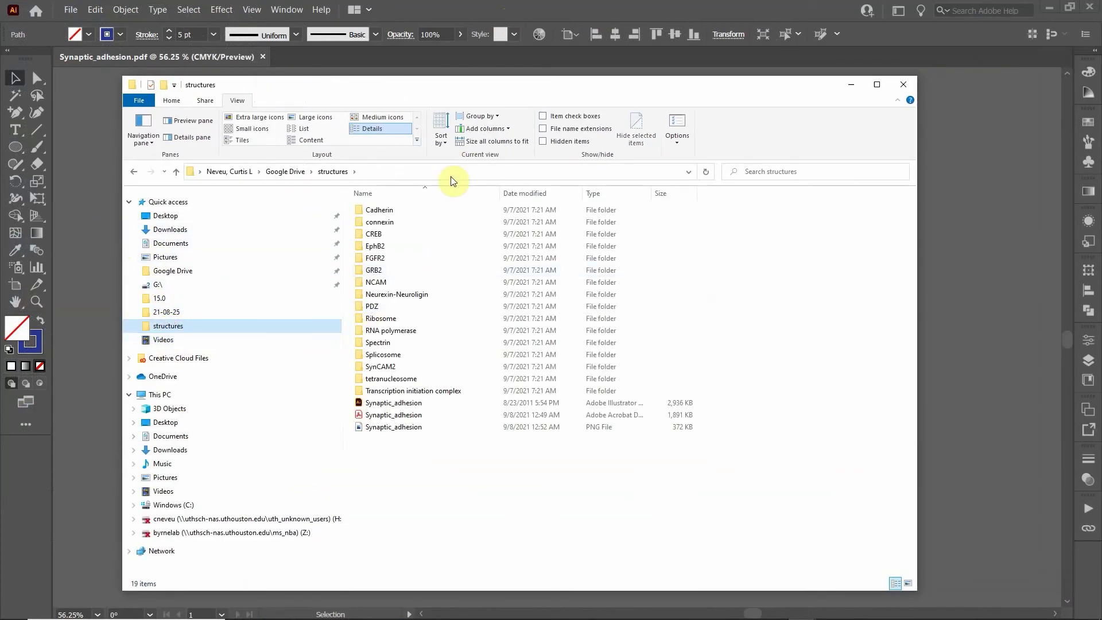
left_click(450, 432)
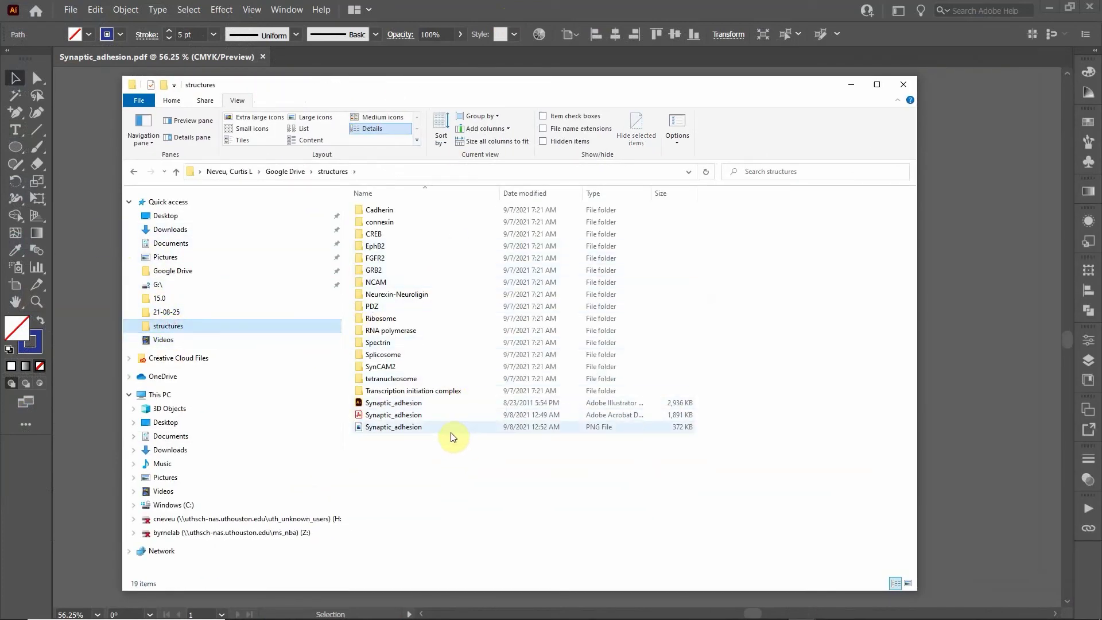
left_click(447, 431)
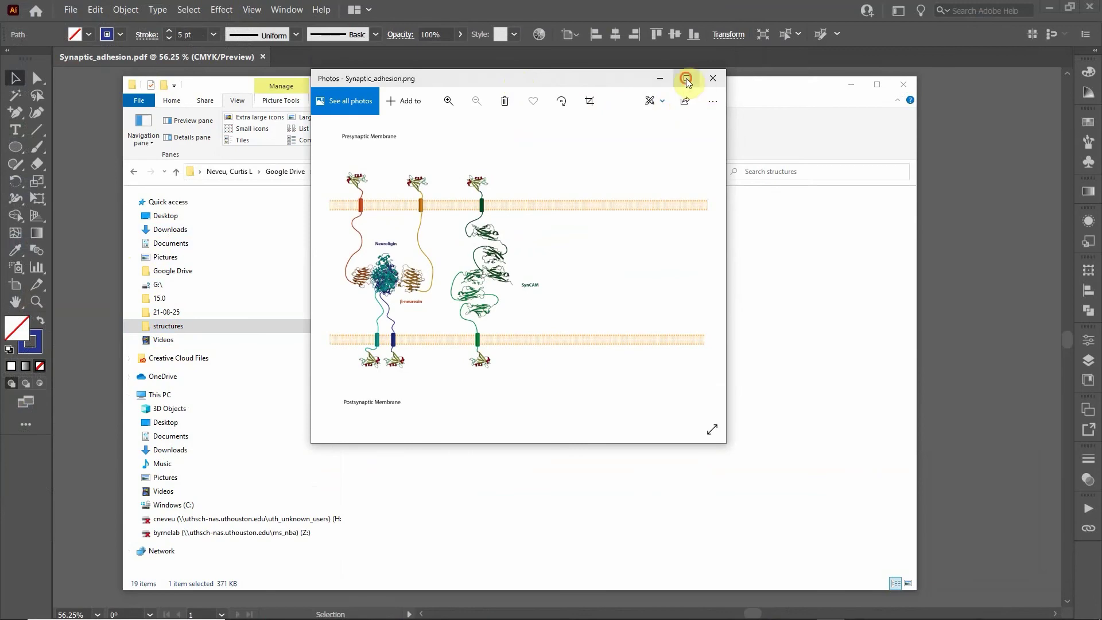
Maximize Photos to review the PNG diagram, then minimize the viewer.
left_click(686, 78)
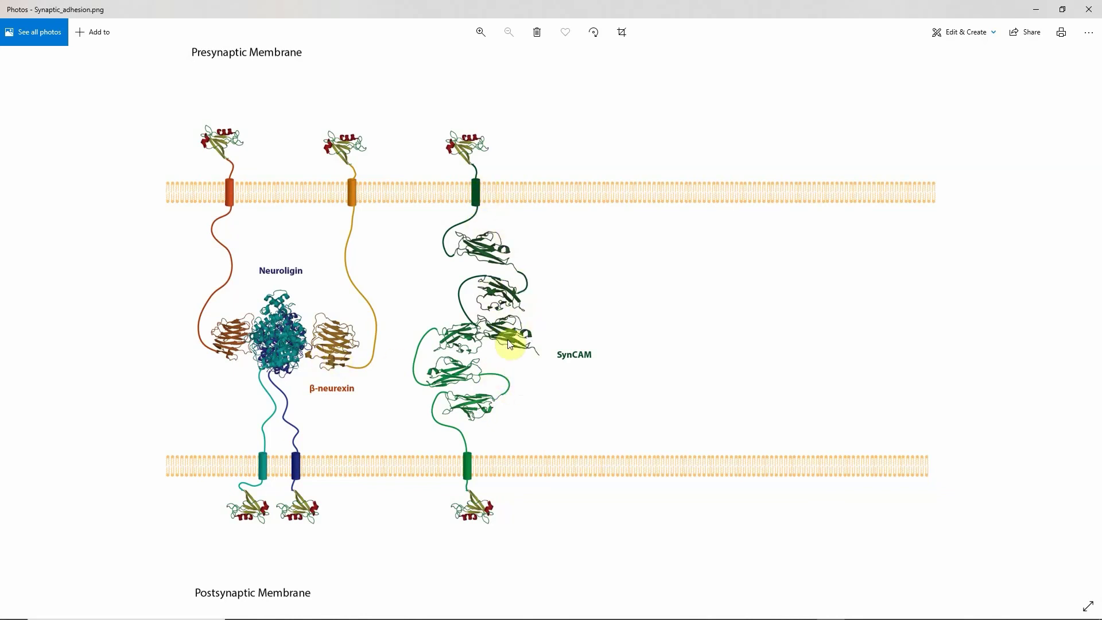
left_click(1027, 10)
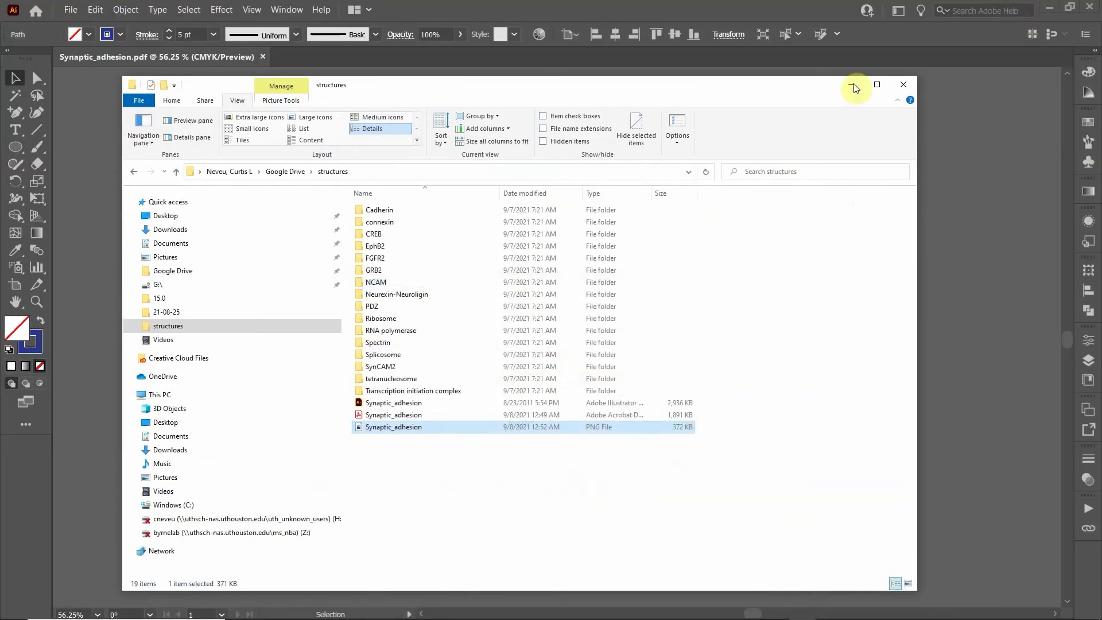
Minimize File Explorer to bring the Illustrator diagram back into view.
left_click(851, 85)
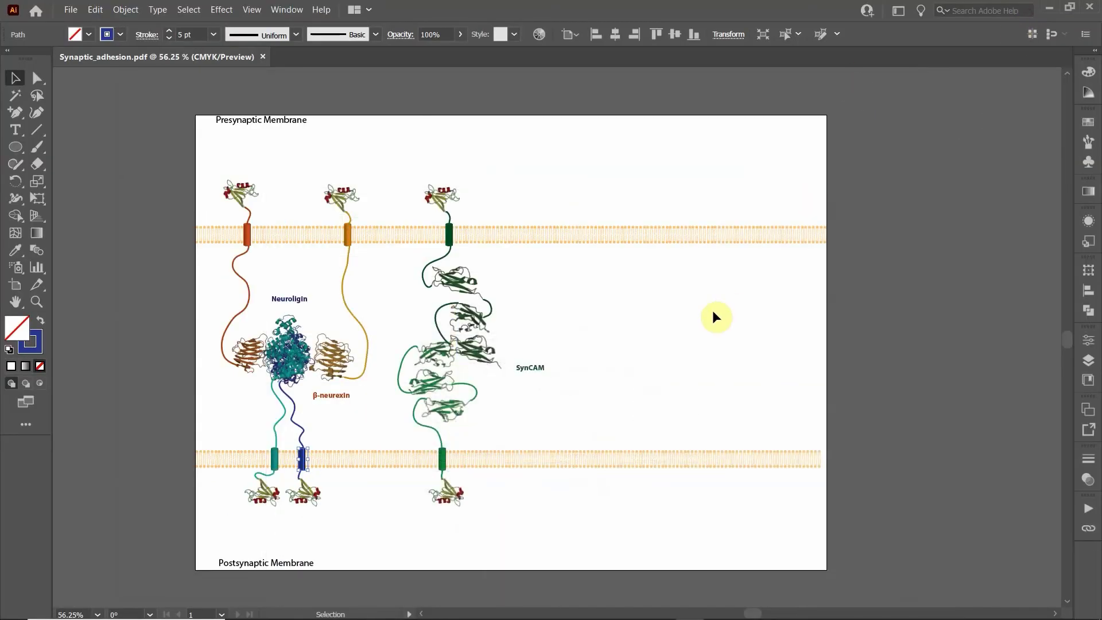